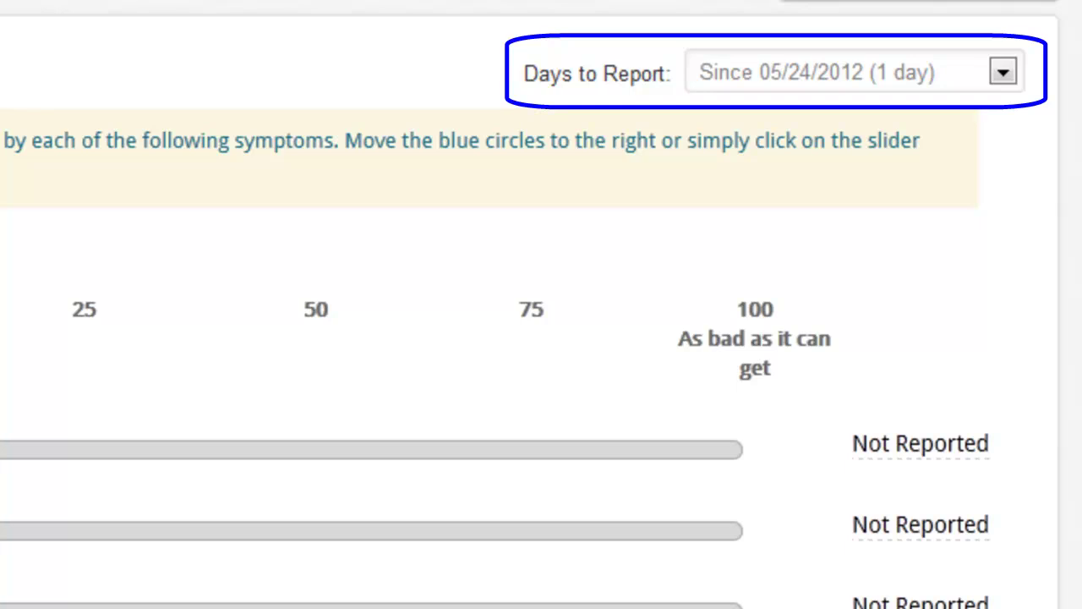
# - Set the days to report to the seven days since 05/18/2012
pyautogui.click(1003, 73)
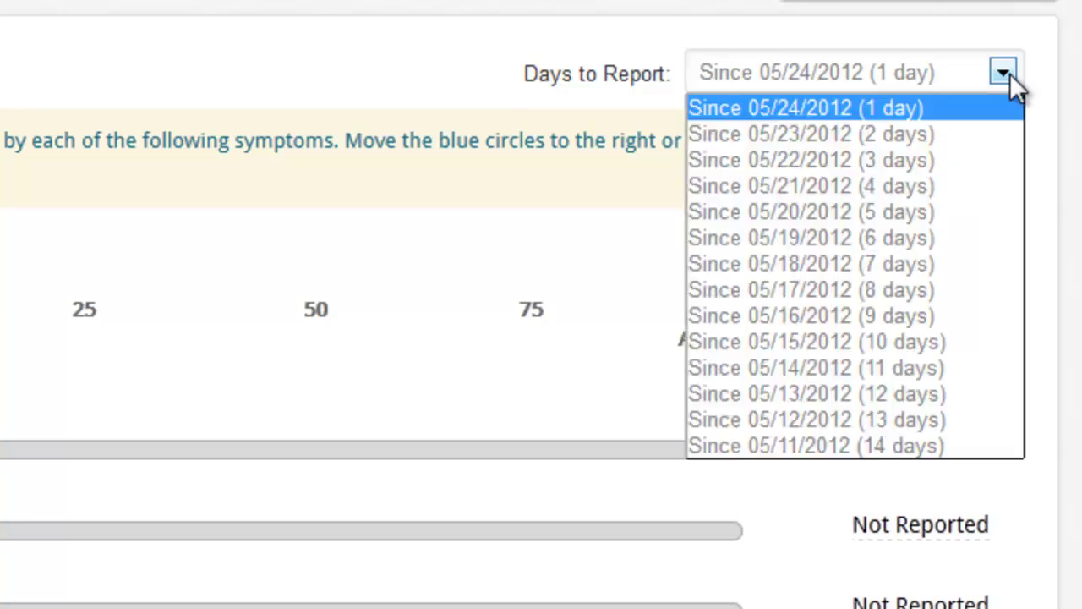
pyautogui.click(924, 284)
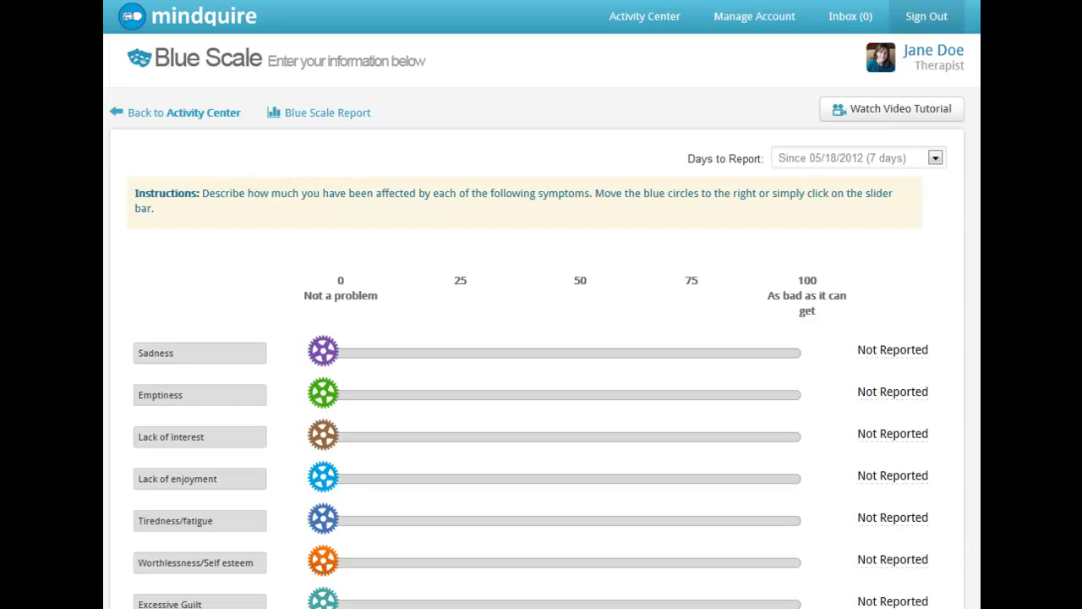
# - Rate Sadness at 51% and Emptiness at 76% on the symptom sliders
pyautogui.scroll(-4, 541, 338)
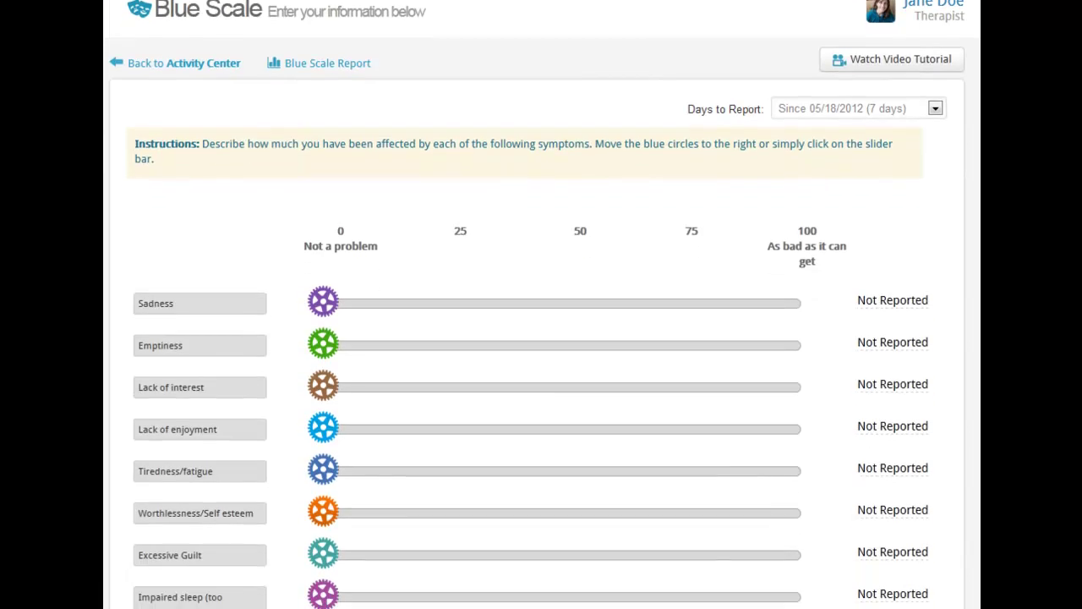
pyautogui.scroll(-1, 554, 338)
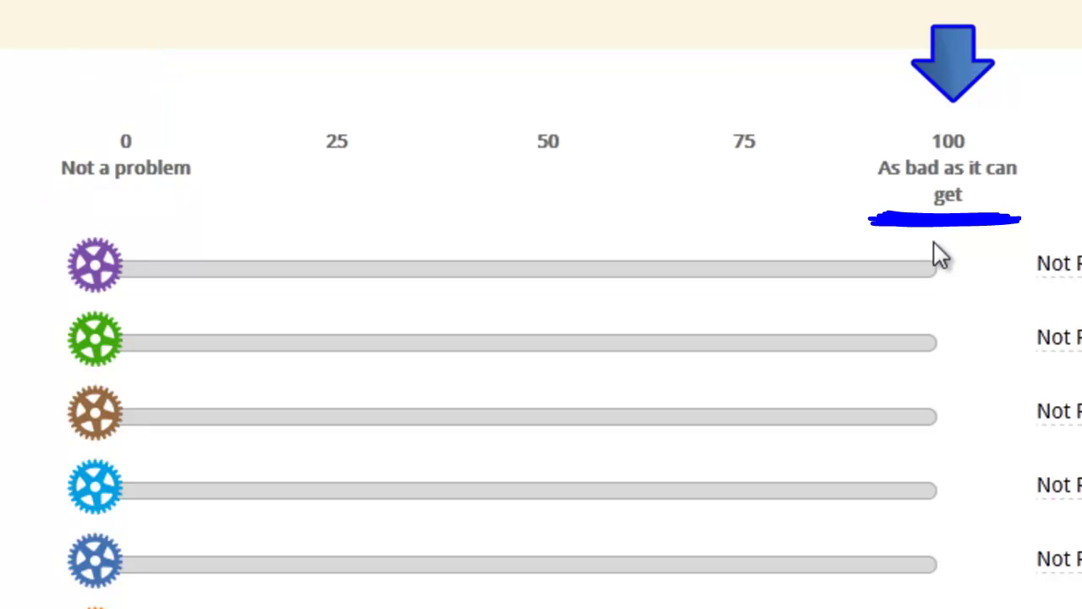
pyautogui.moveTo(107, 269); pyautogui.dragTo(381, 264)
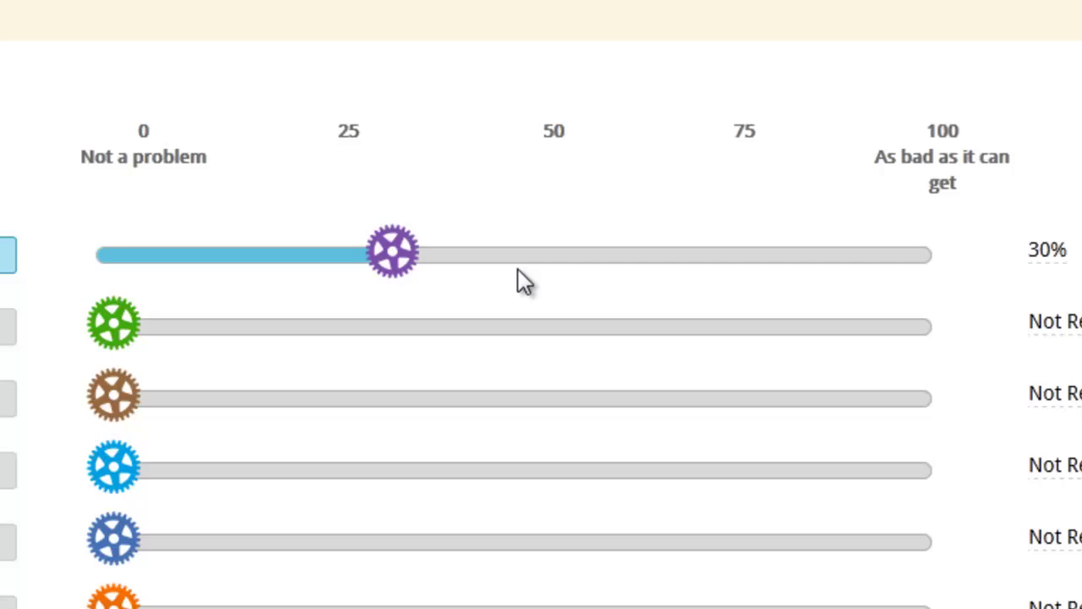
pyautogui.moveTo(517, 273); pyautogui.dragTo(558, 279)
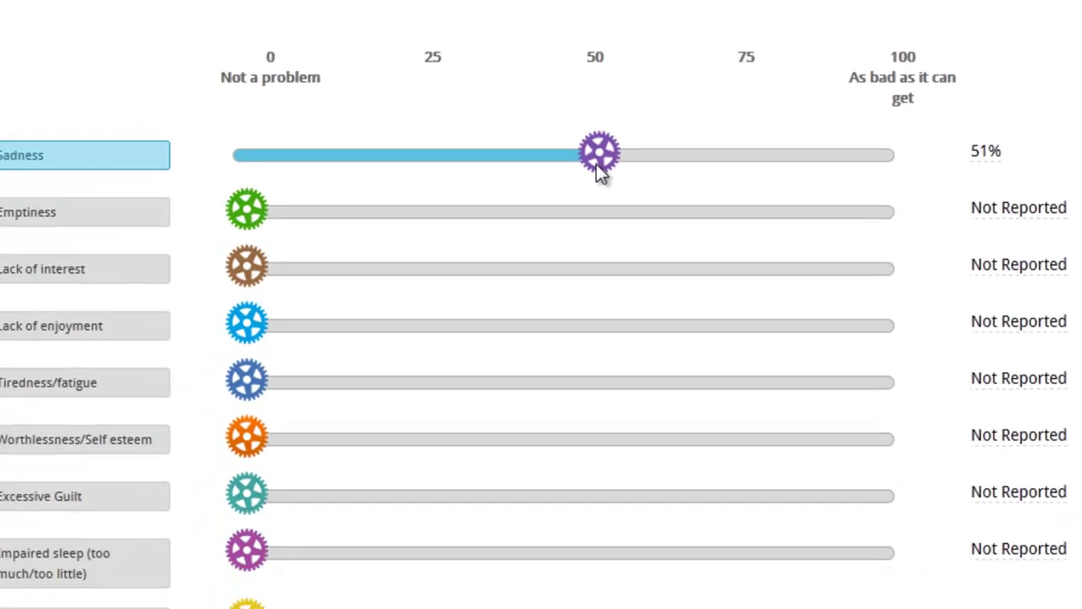
pyautogui.moveTo(125, 329); pyautogui.dragTo(744, 345)
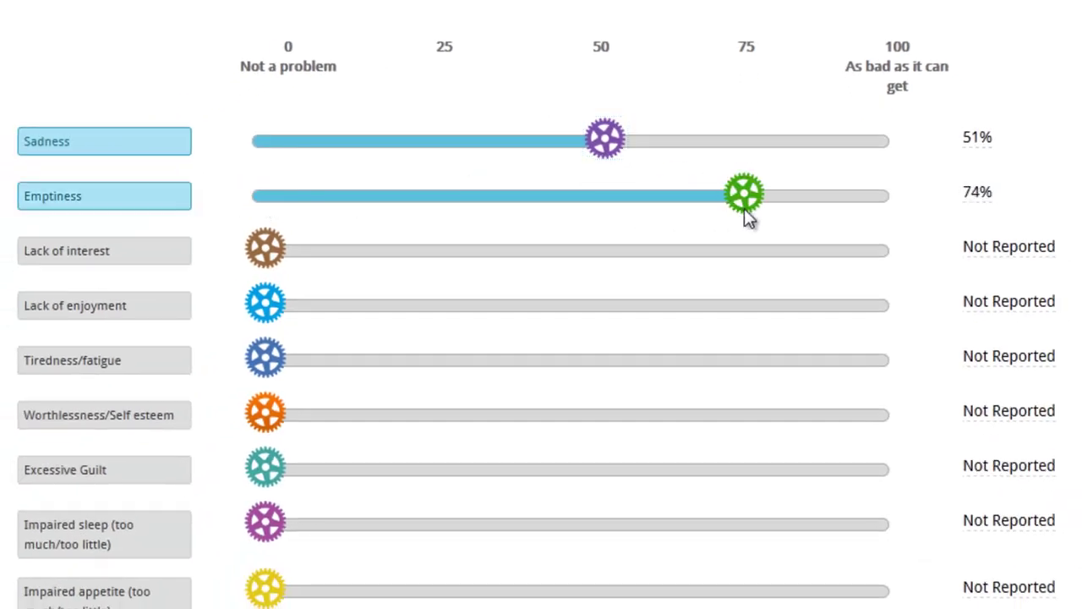
pyautogui.moveTo(744, 208); pyautogui.dragTo(755, 208)
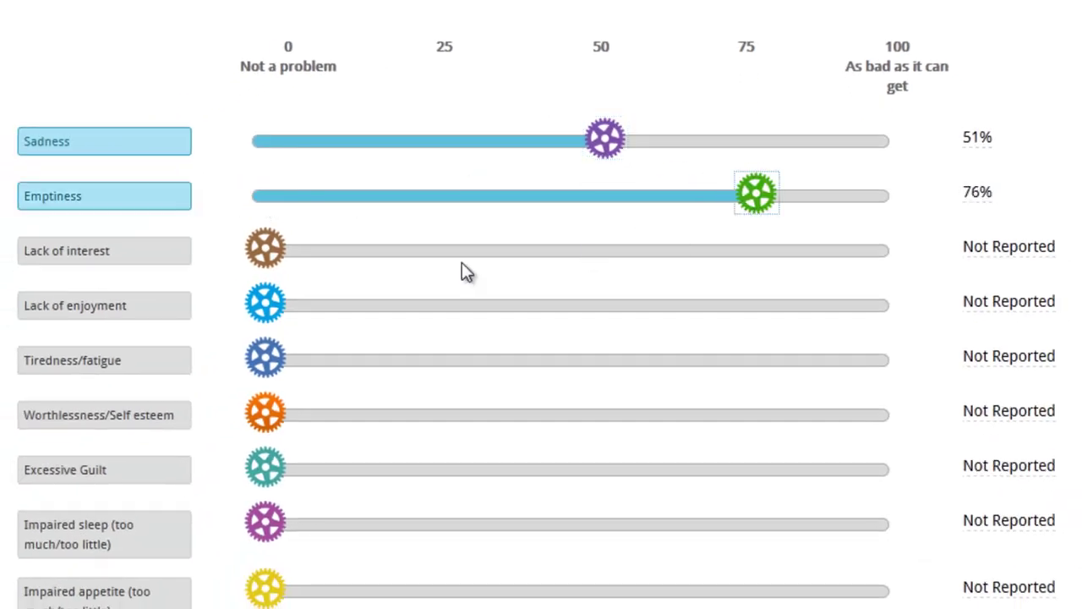
# - Rate Lack of interest at 90%, Lack of enjoyment at 100%, Tiredness/fatigue at 41% and Worthlessness/Self esteem at 13%
pyautogui.moveTo(266, 251); pyautogui.dragTo(831, 264)
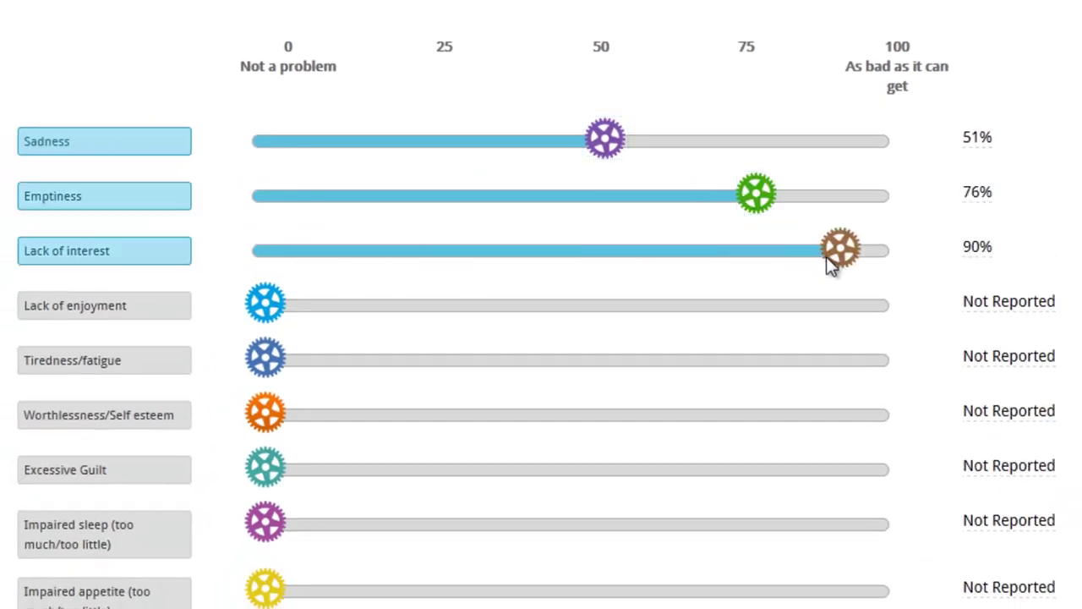
pyautogui.moveTo(265, 306); pyautogui.dragTo(941, 311)
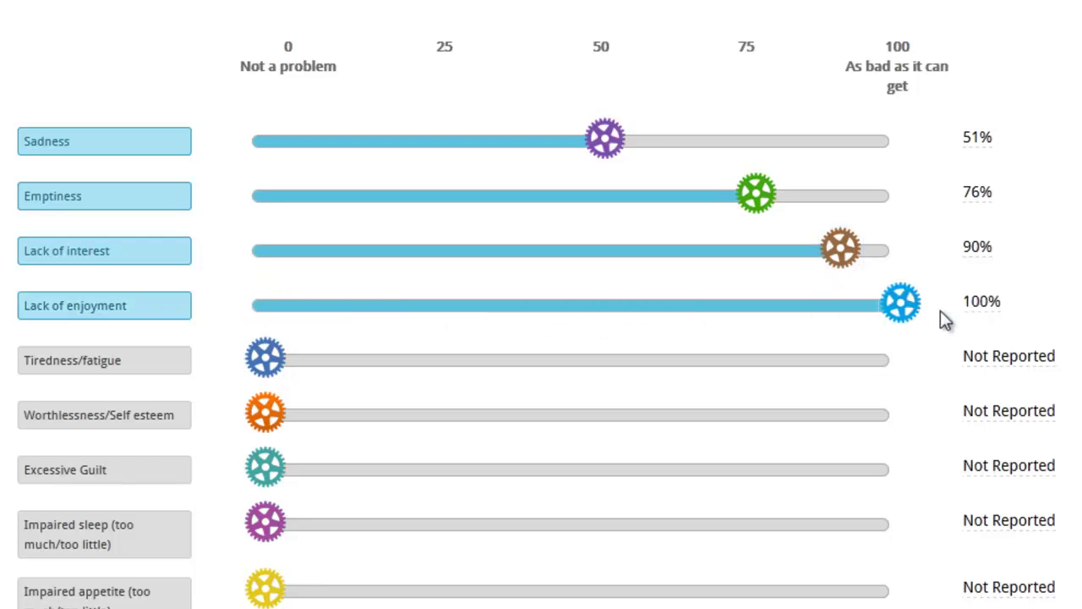
pyautogui.moveTo(265, 359); pyautogui.dragTo(542, 372)
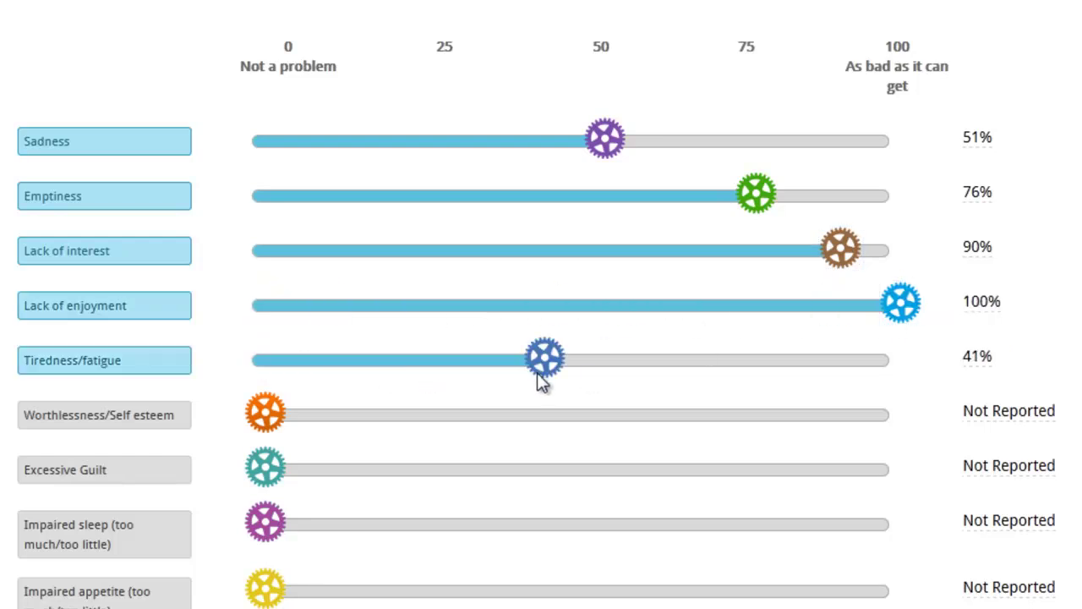
pyautogui.moveTo(266, 414); pyautogui.dragTo(374, 431)
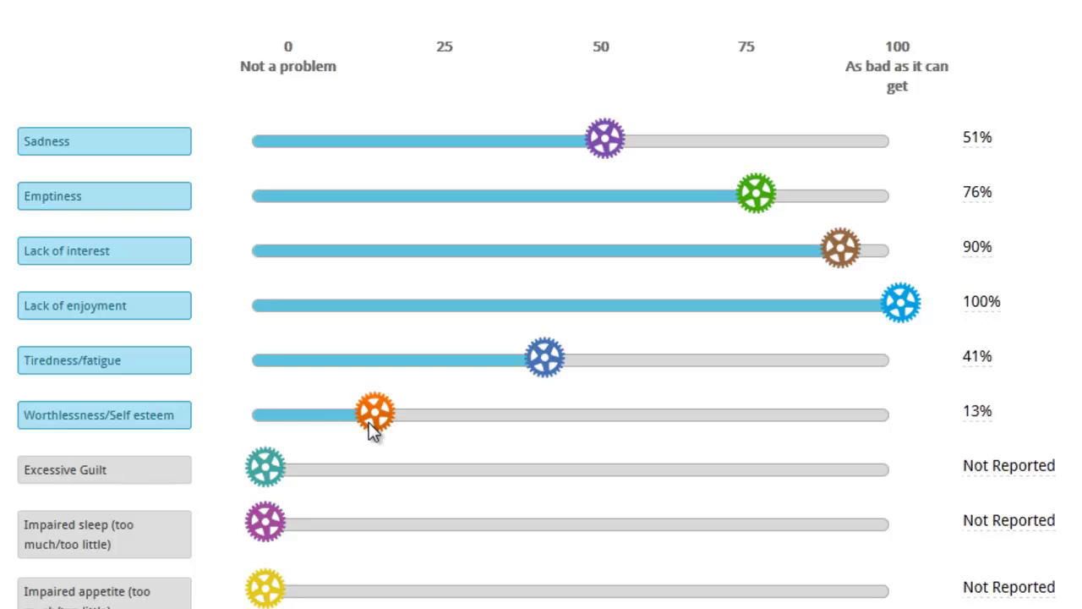
# - Rate Excessive Guilt at 55%, Impaired sleep at 74% and Impaired appetite at 70%
pyautogui.scroll(-1, 612, 461)
pyautogui.click(614, 432)
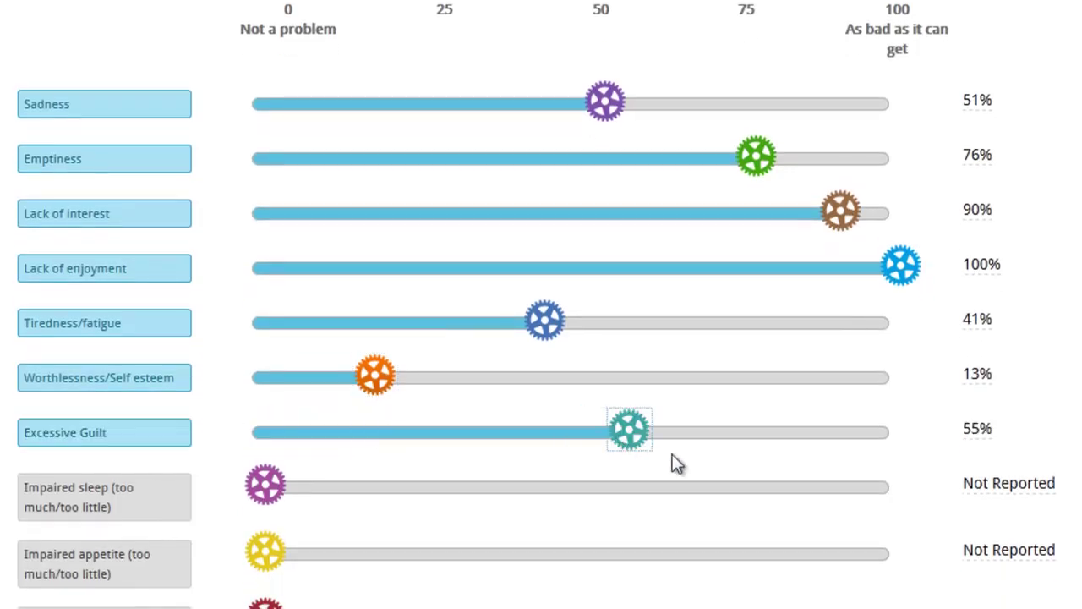
pyautogui.scroll(-1, 734, 482)
pyautogui.click(734, 472)
pyautogui.scroll(-1, 723, 499)
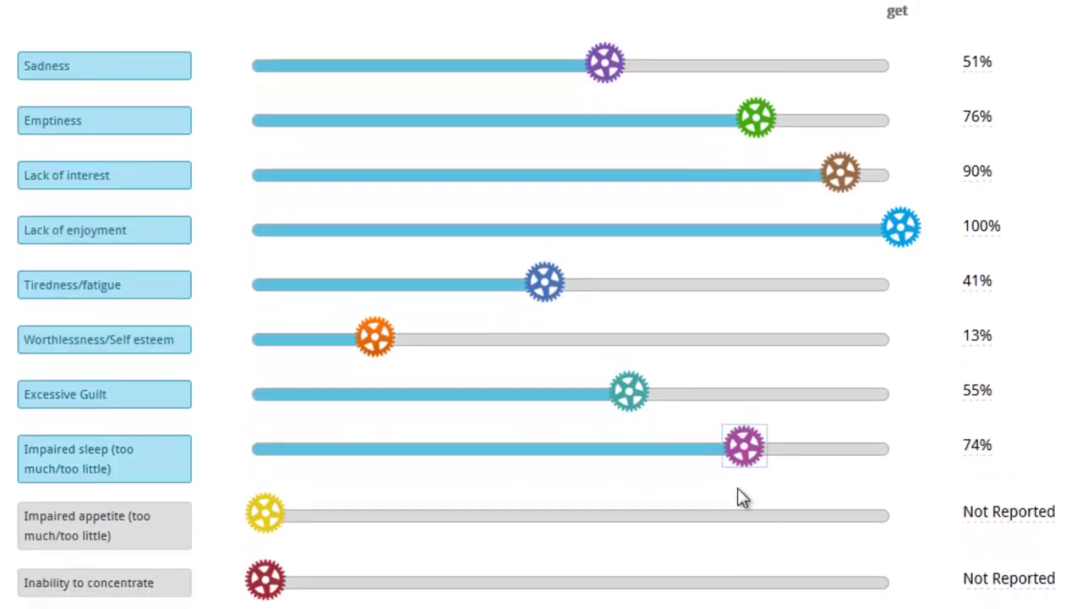
pyautogui.click(684, 507)
pyautogui.scroll(-1, 684, 502)
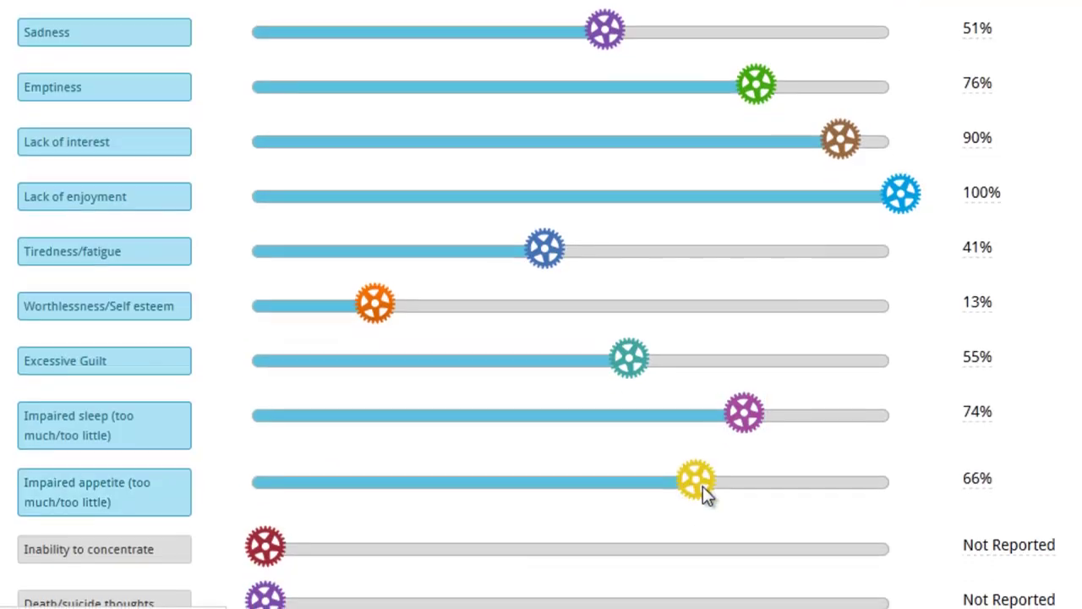
pyautogui.click(728, 480)
# - Report Inability to concentrate as 0% instead of leaving it unreported
pyautogui.scroll(-5, 785, 454)
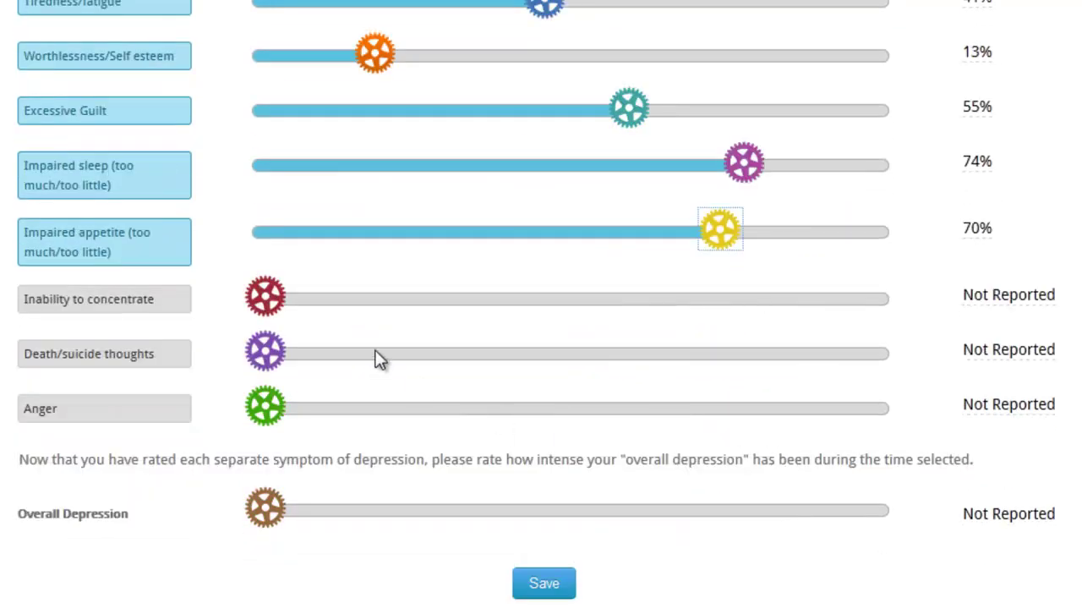
pyautogui.click(269, 304)
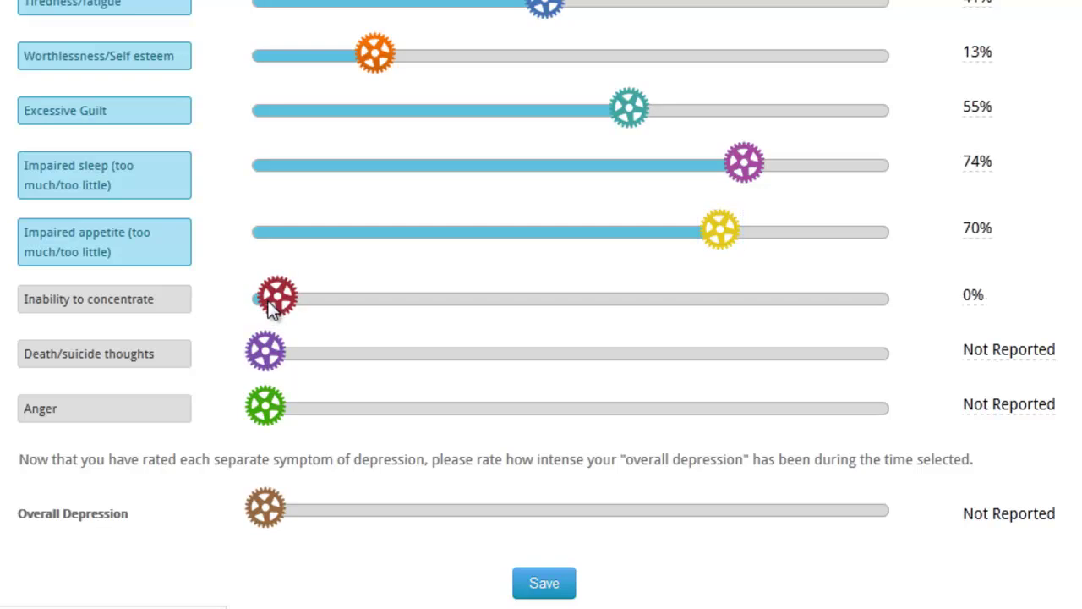
pyautogui.moveTo(271, 306); pyautogui.dragTo(247, 307)
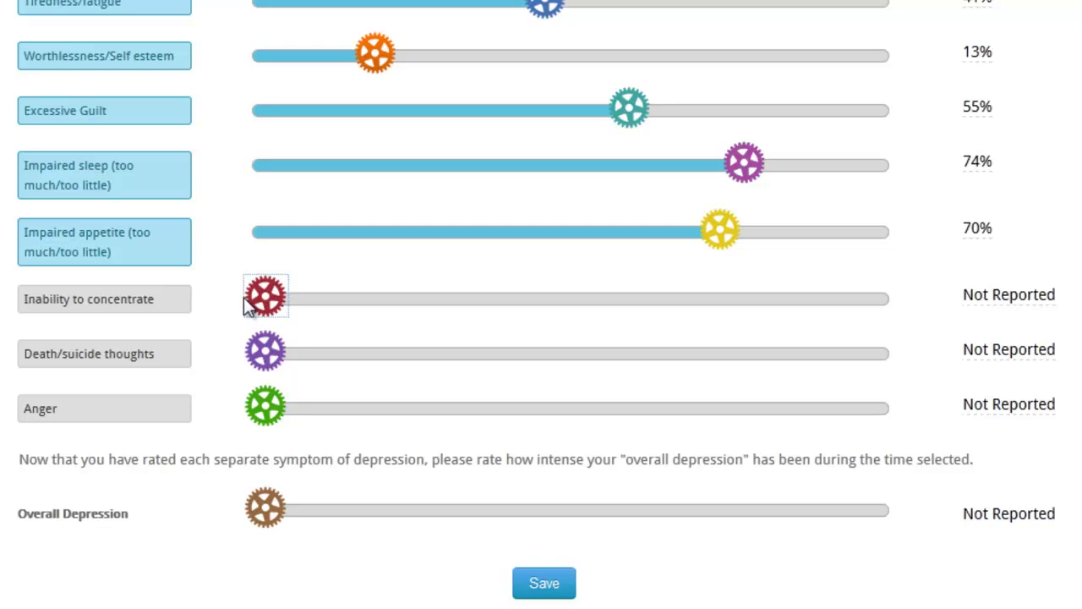
pyautogui.moveTo(261, 305); pyautogui.dragTo(272, 308)
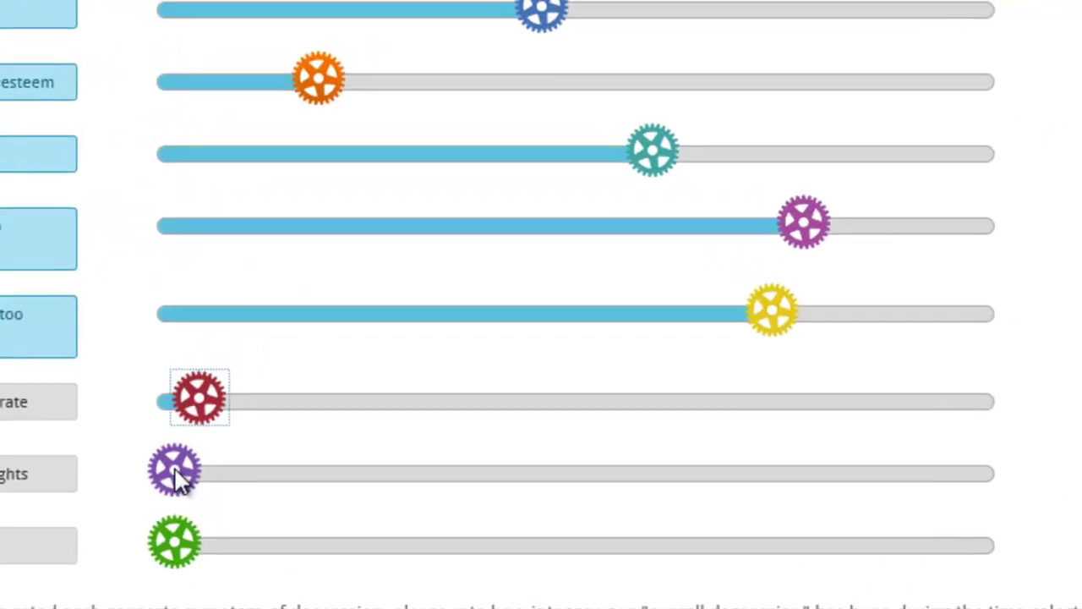
# - Rate Death/suicide thoughts at 23% and Anger at 34%, and dismiss the alert about suicidal thoughts
pyautogui.moveTo(268, 361); pyautogui.dragTo(281, 355)
pyautogui.moveTo(212, 481); pyautogui.dragTo(387, 491)
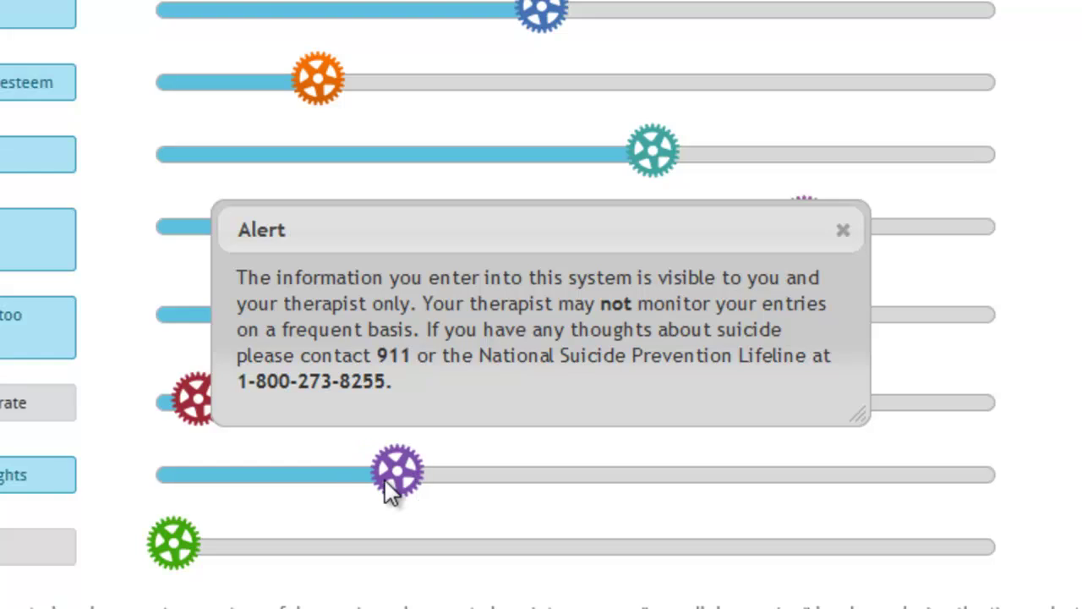
pyautogui.moveTo(183, 547); pyautogui.dragTo(482, 548)
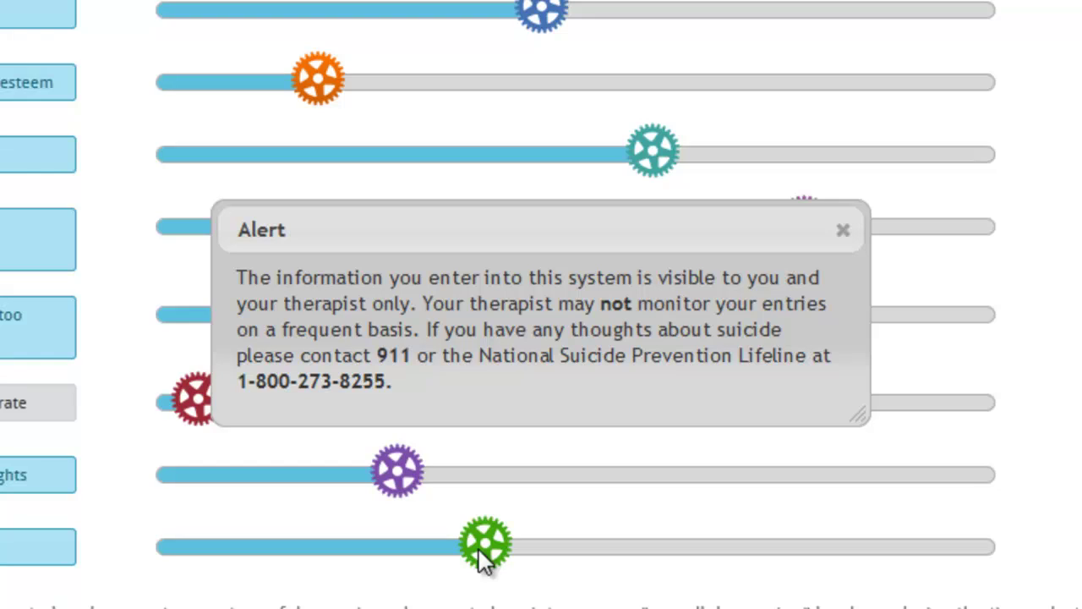
pyautogui.click(490, 551)
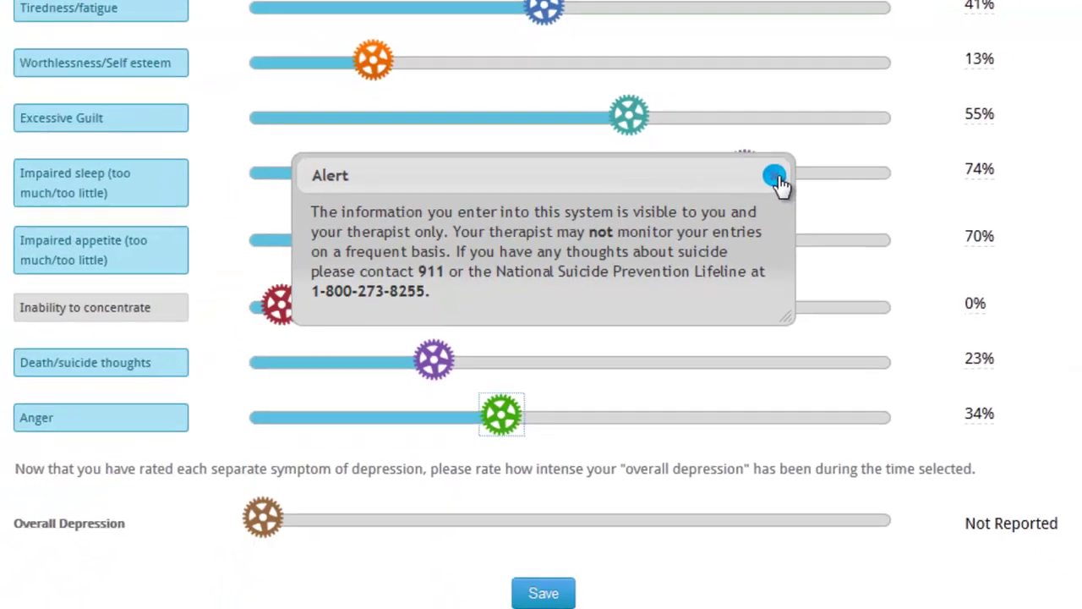
pyautogui.click(775, 176)
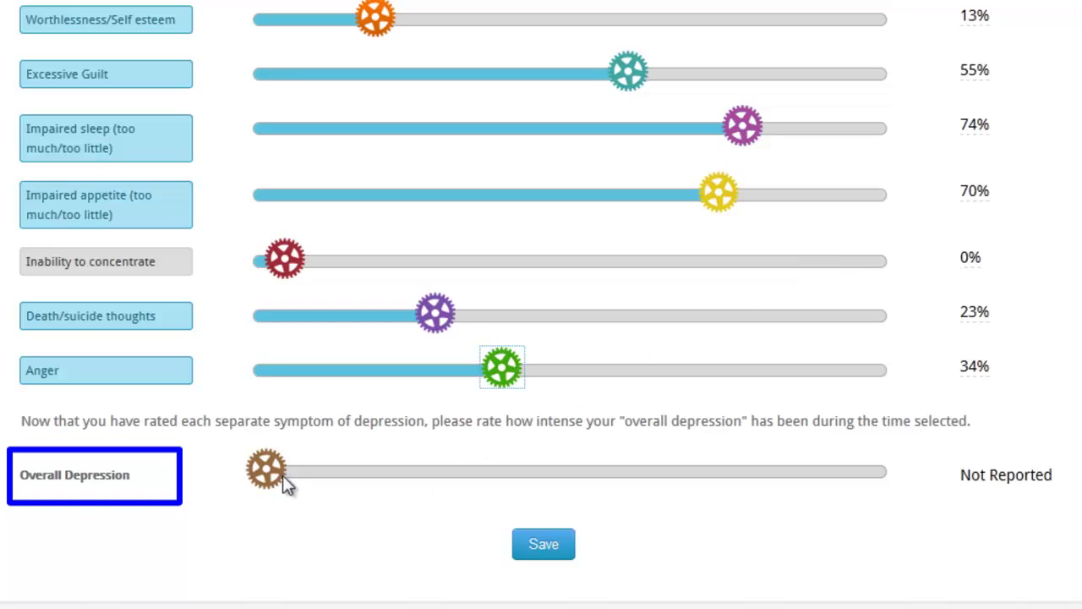
# - Rate Overall Depression at 60% and save the completed Blue Scale
pyautogui.moveTo(270, 475); pyautogui.dragTo(657, 480)
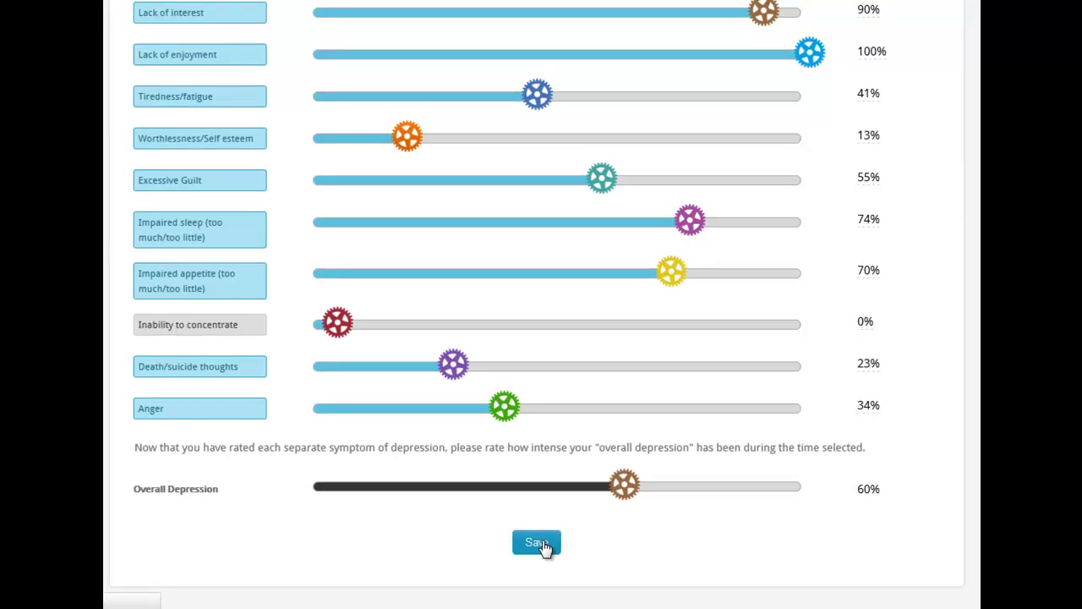
pyautogui.click(542, 543)
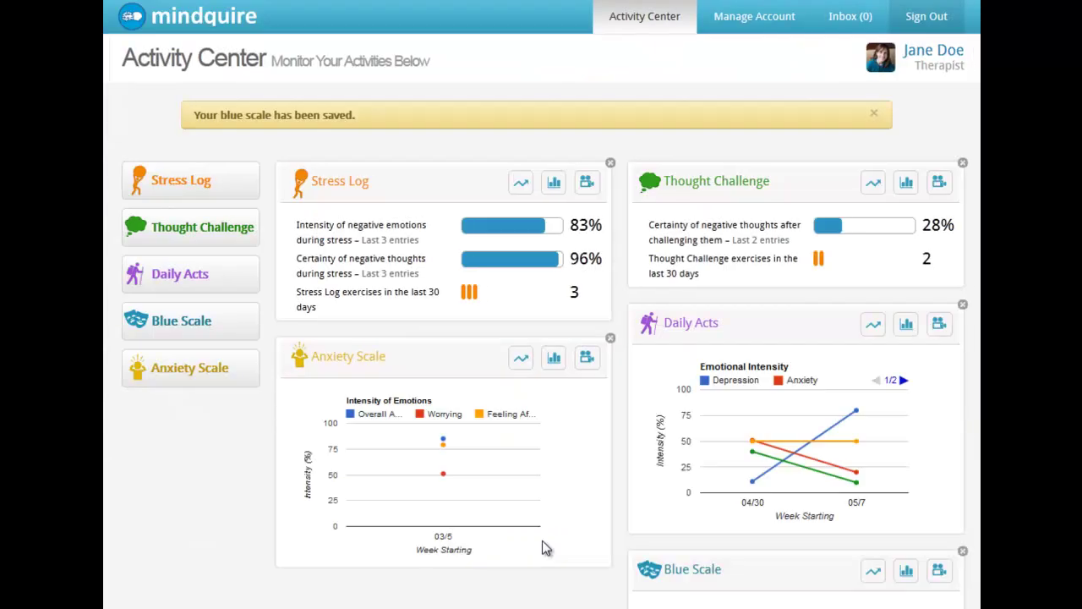
# - Open the Blue Scale report from the Activity Center and set its start date to 03/06/2012
pyautogui.scroll(-5, 924, 458)
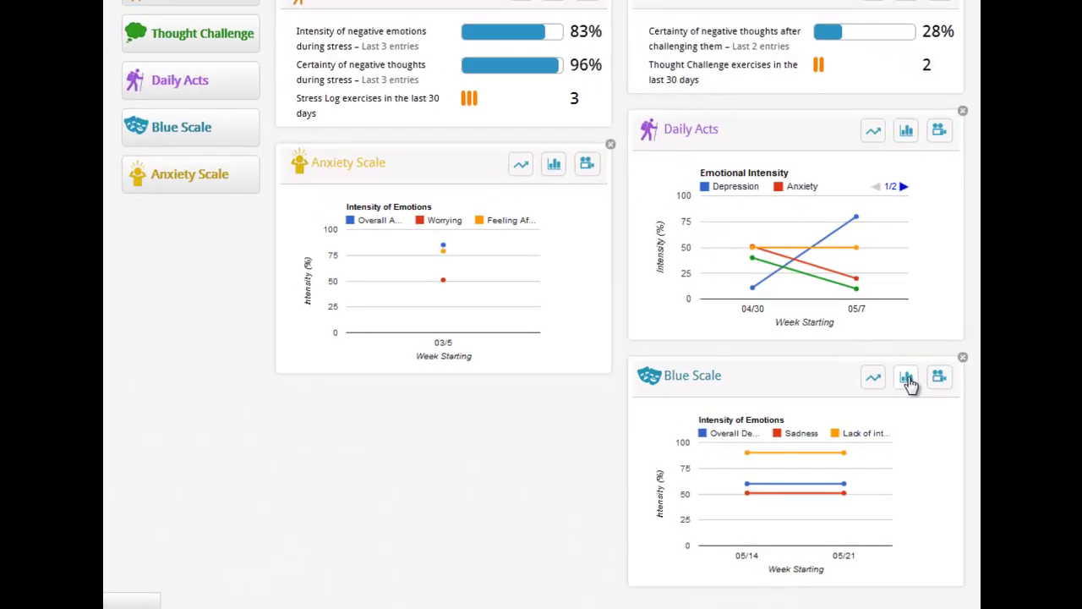
pyautogui.click(906, 379)
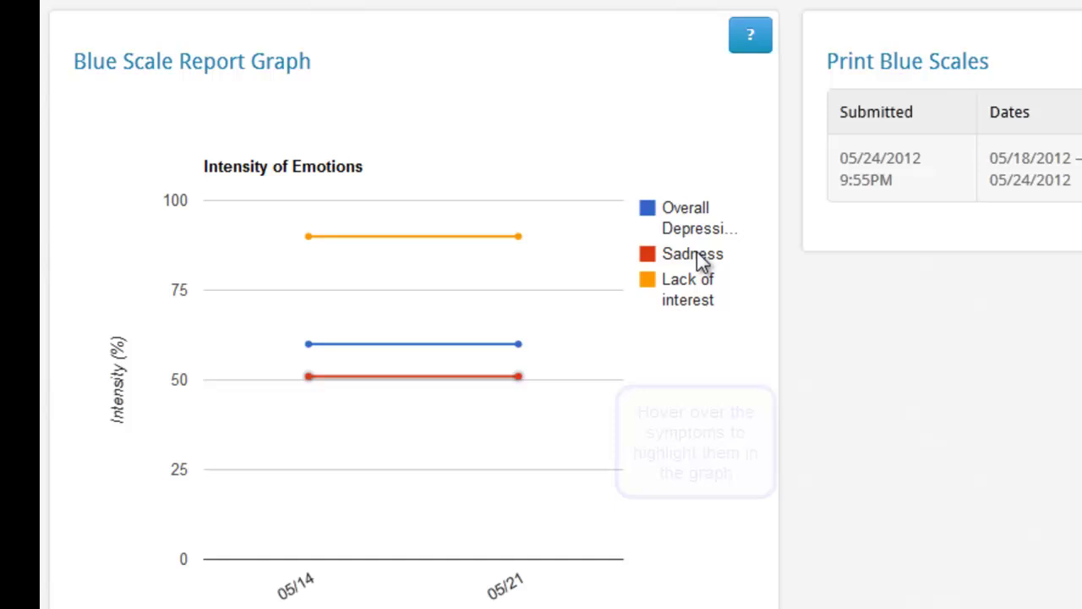
pyautogui.click(139, 87)
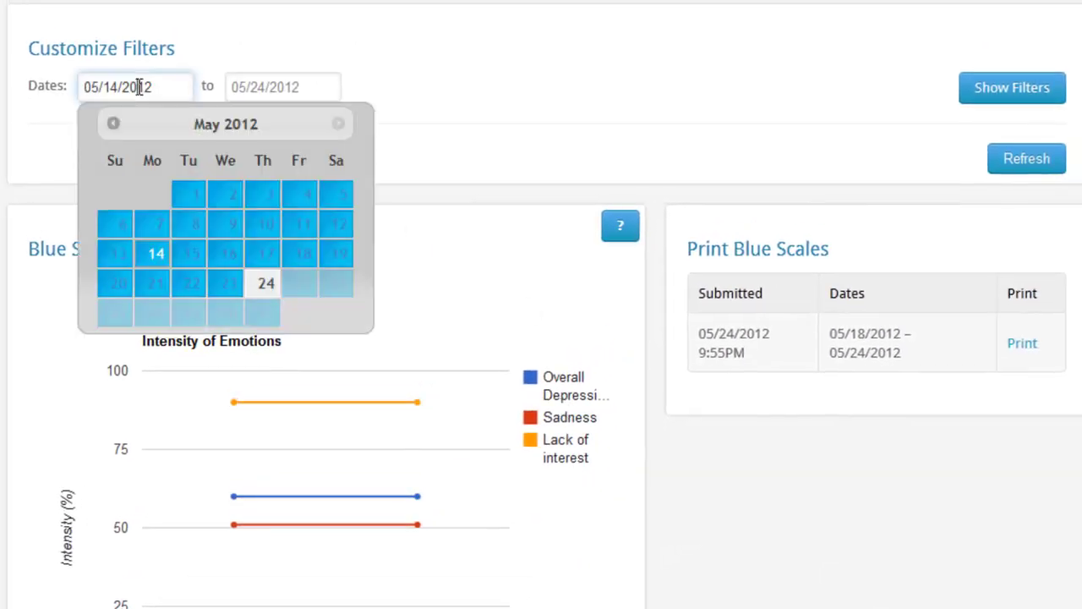
pyautogui.click(113, 125)
pyautogui.click(113, 125)
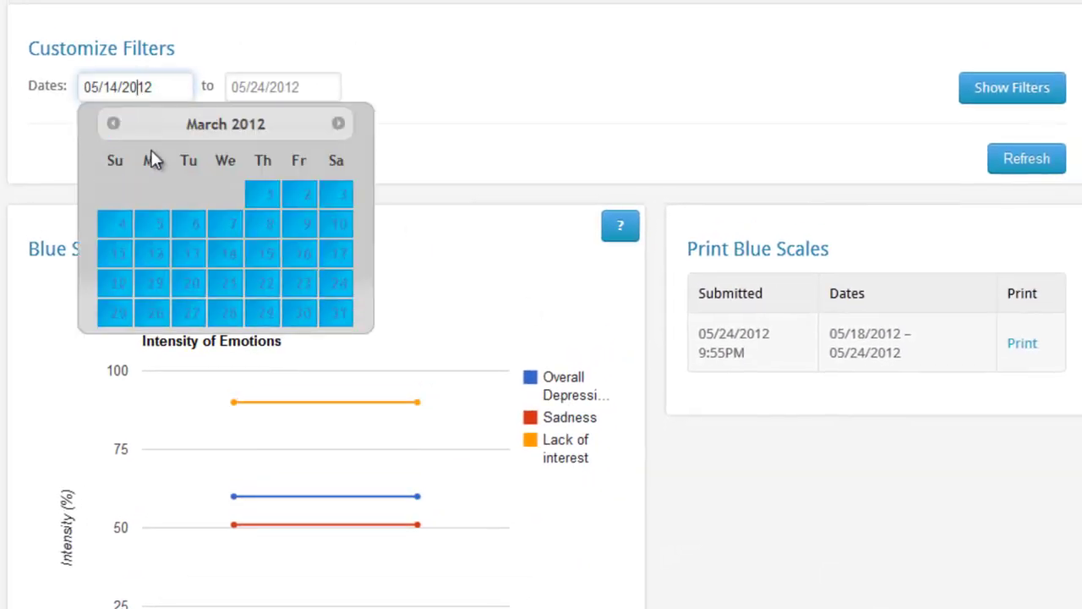
pyautogui.click(197, 226)
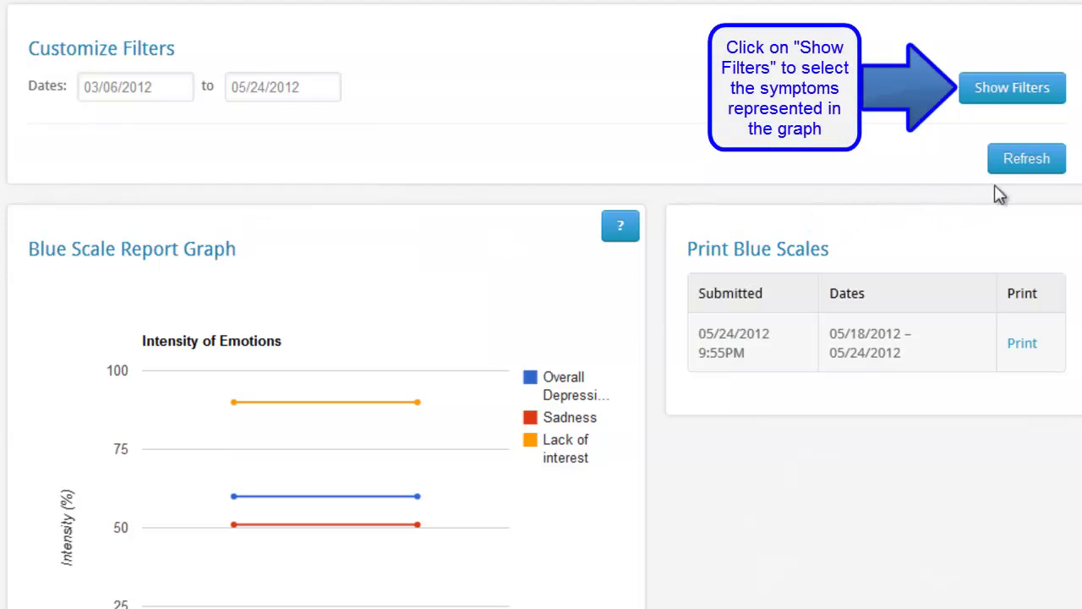
# - Add Tiredness/fatigue and Excessive Guilt to the graphed emotions, remove Lack of interest, and refresh the report graph
pyautogui.click(1025, 93)
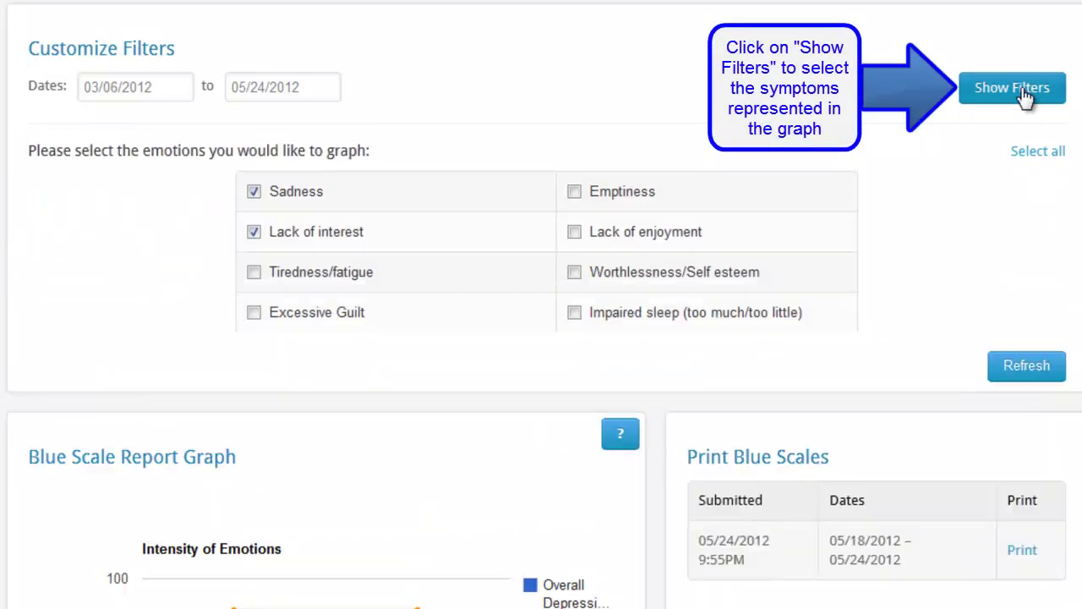
pyautogui.click(255, 285)
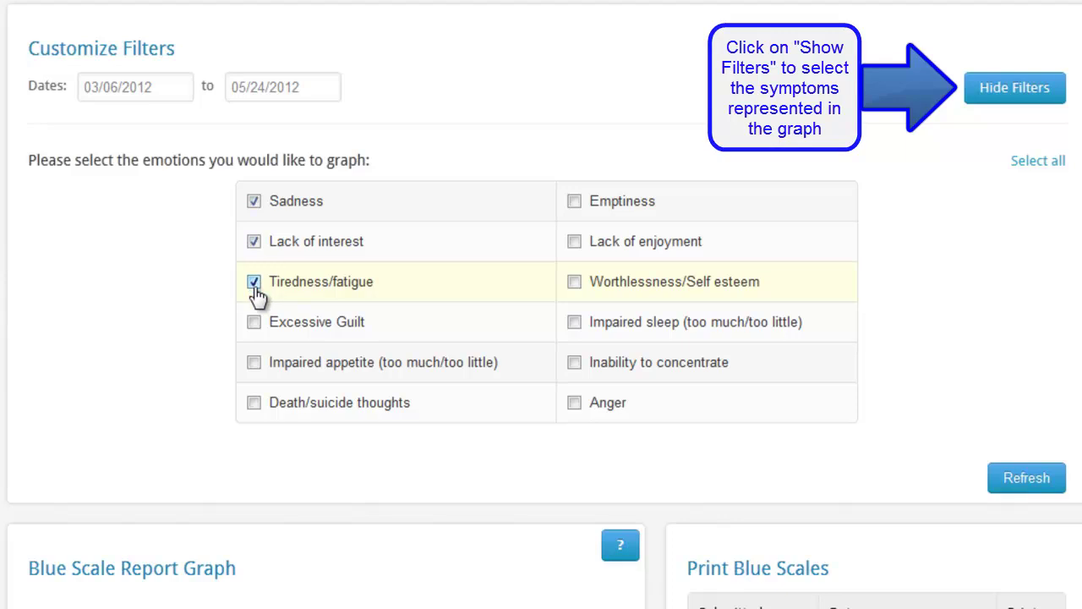
pyautogui.click(253, 242)
pyautogui.click(254, 323)
pyautogui.click(1046, 487)
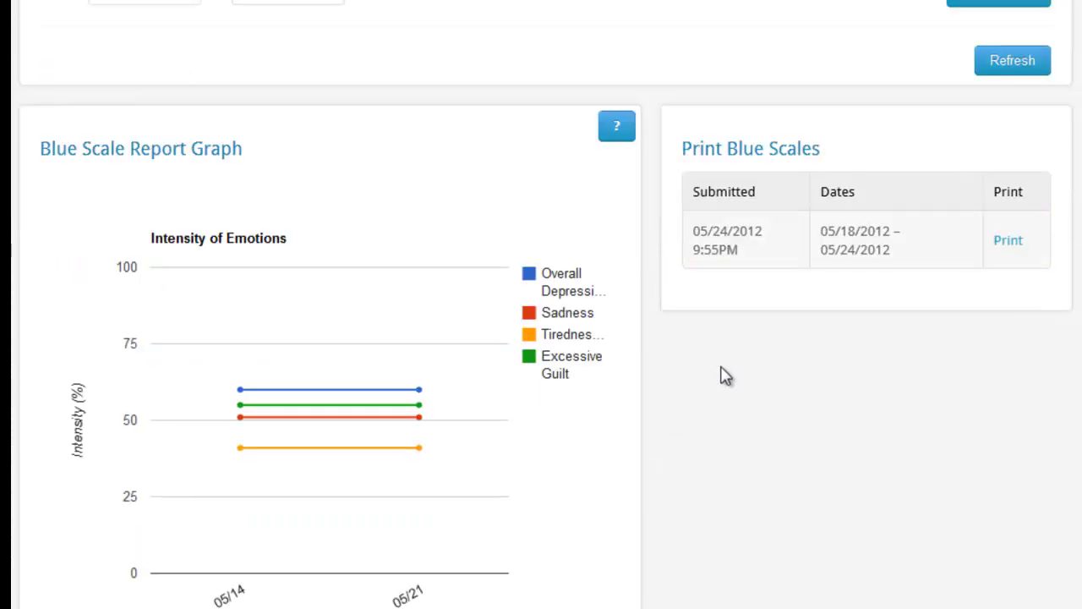
# - View the report graph's help information and the printable Blue Scale PDF for 05/18/2012 to 05/24/2012, closing each
pyautogui.scroll(-2, 725, 377)
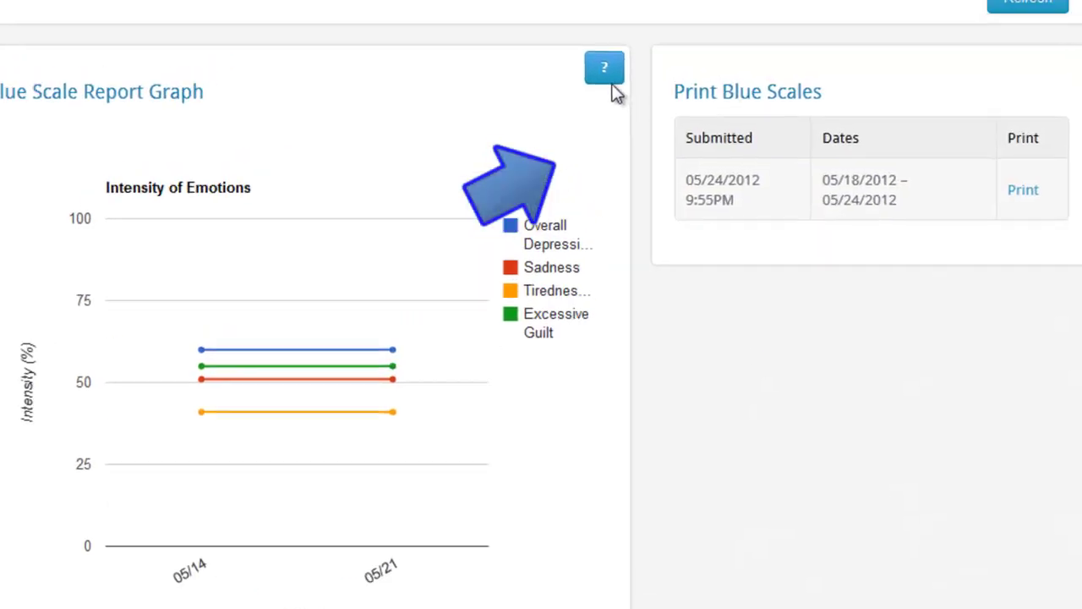
pyautogui.click(608, 76)
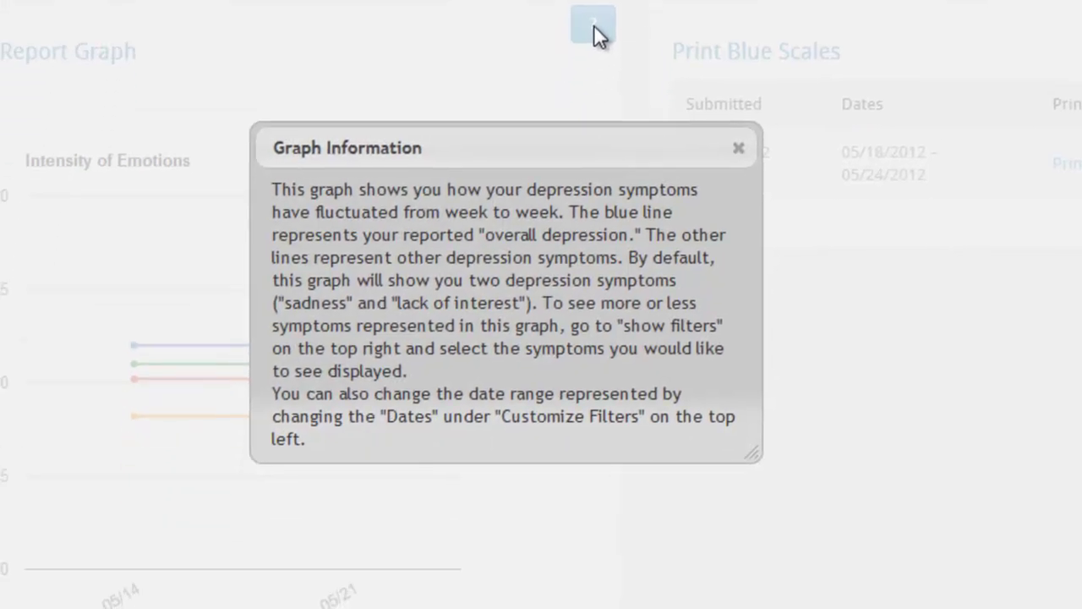
pyautogui.click(738, 148)
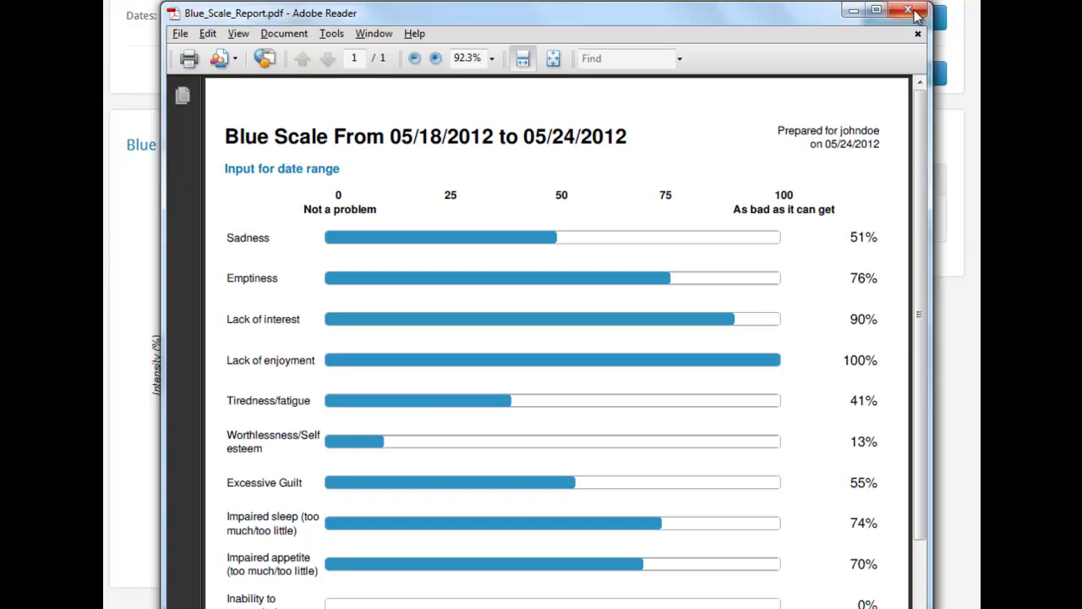
pyautogui.click(905, 8)
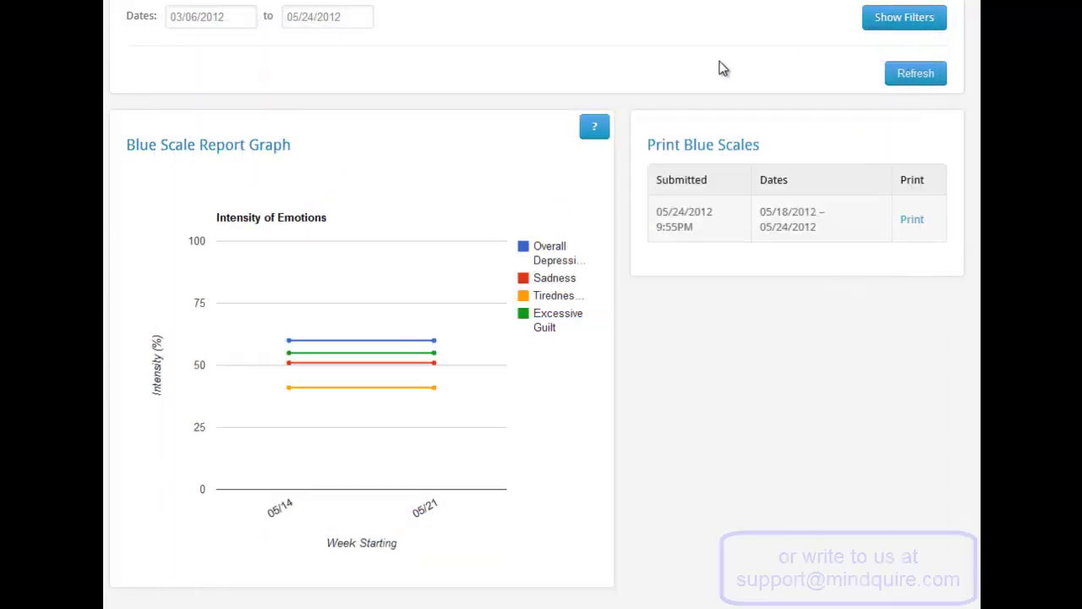
# - Open the Contact MindQuire form from the account management page
pyautogui.scroll(2, 541, 304)
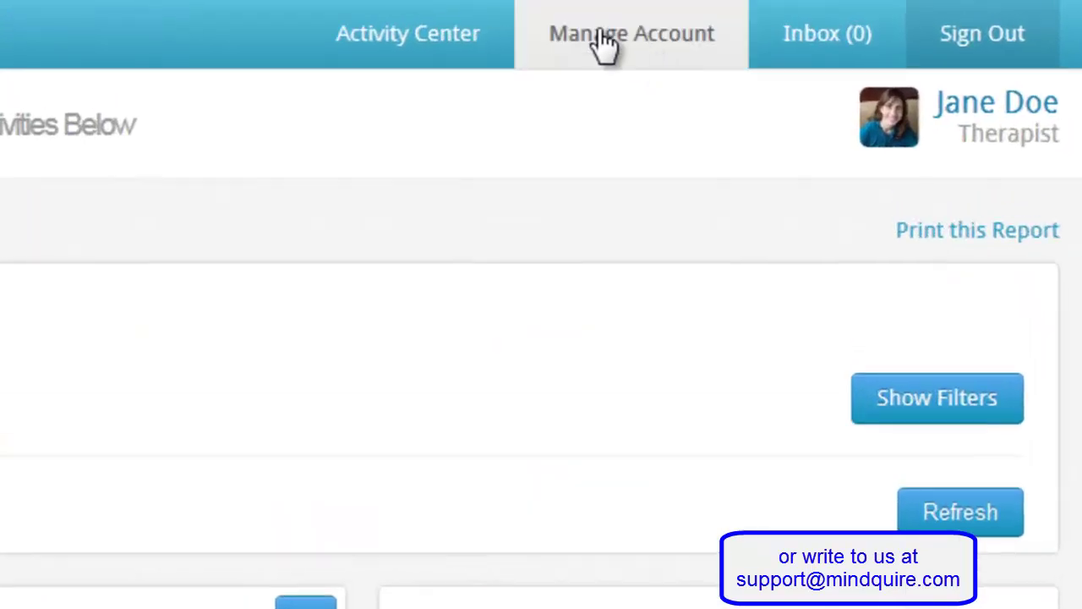
pyautogui.click(603, 46)
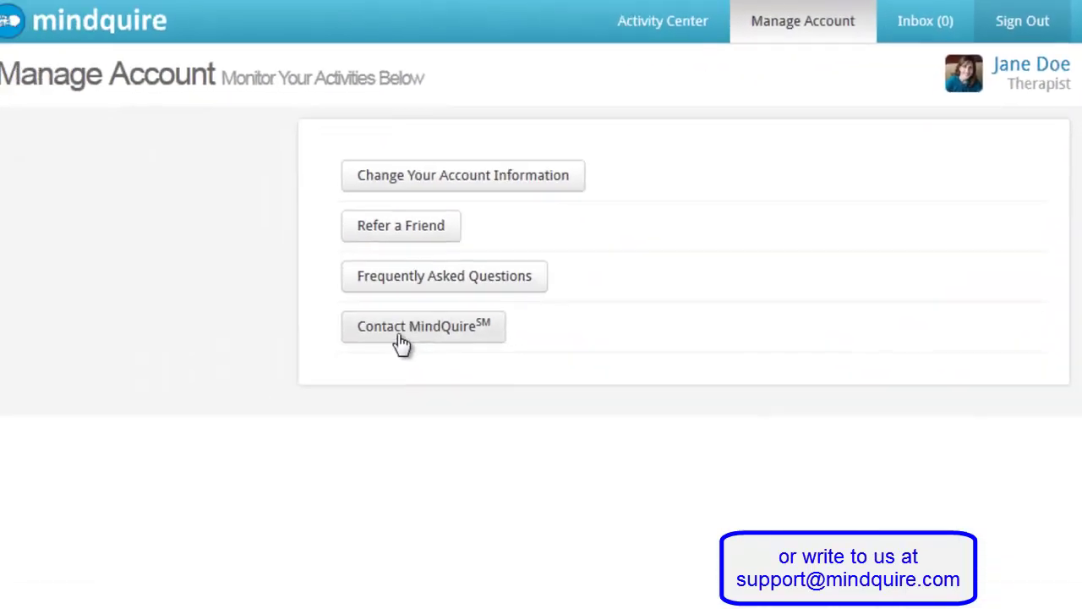
pyautogui.click(418, 329)
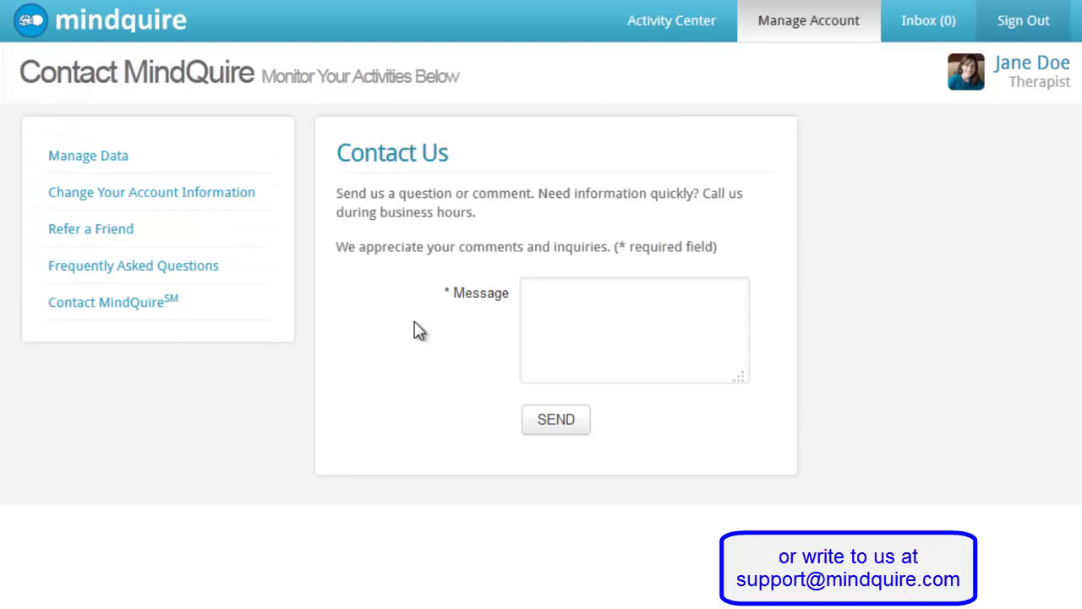